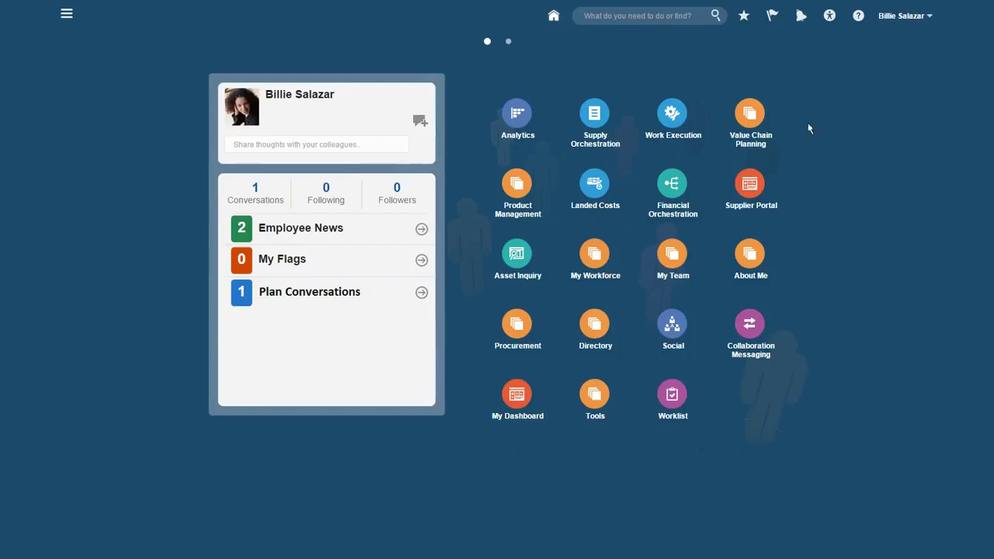
- Read the plan conversation about increased tablet demand, then show the Value Chain Planning apps on the home page
{"action": "left_click", "coordinate": [423, 293]}
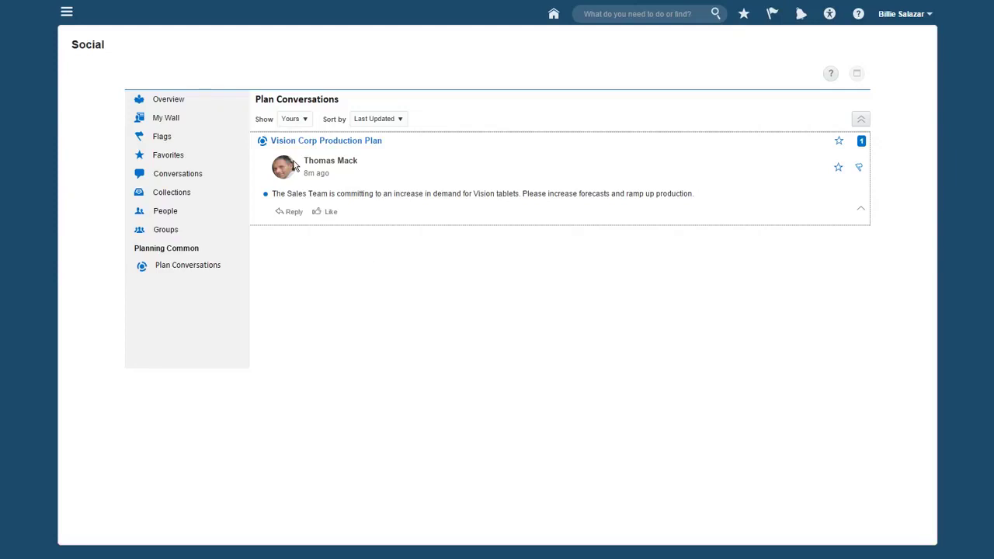
{"action": "left_click", "coordinate": [554, 16]}
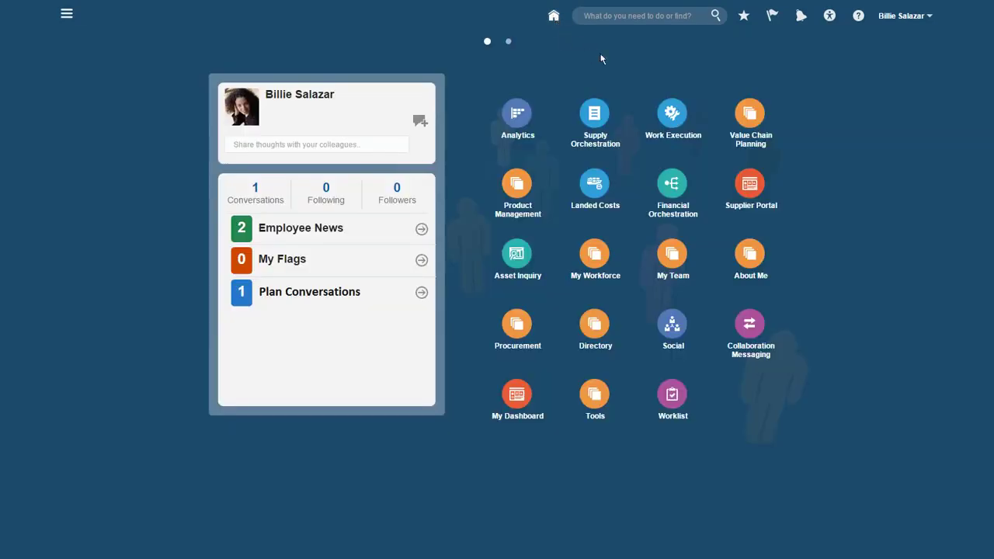
{"action": "left_click", "coordinate": [751, 122]}
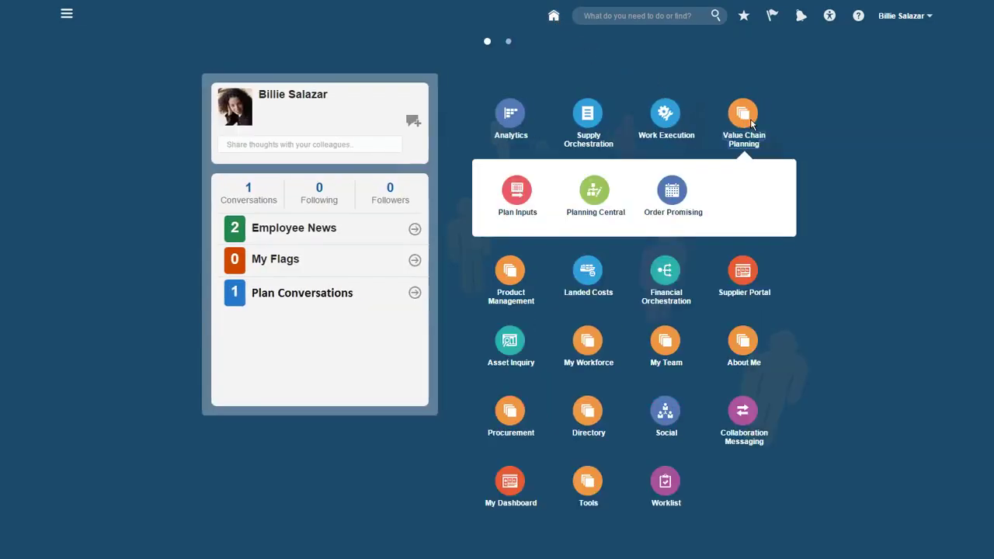
- Open the Vision Corp Production Plan from Planning Central, showing 2576.7K demand at risk
{"action": "left_click", "coordinate": [595, 194]}
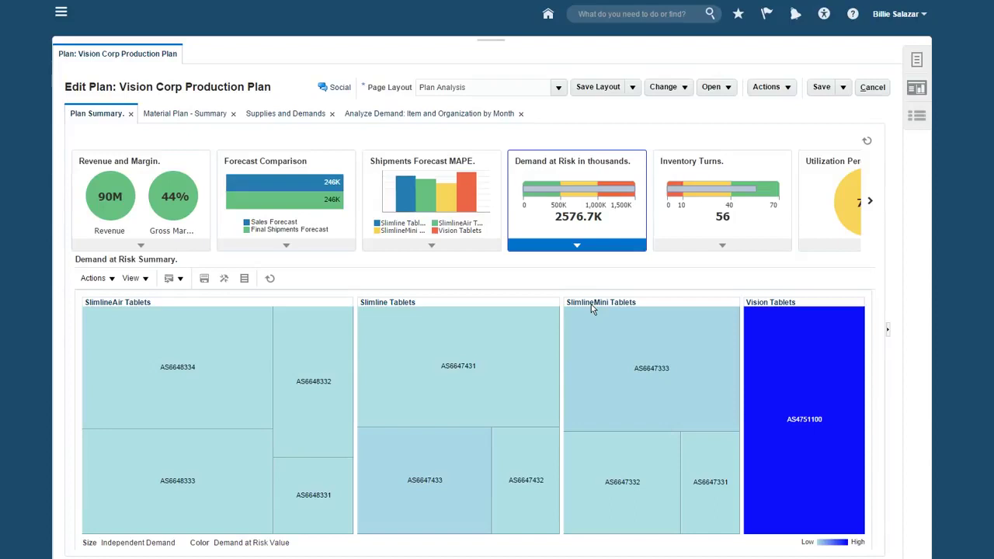
- Drill from the Vision Tablets AS4751100 treemap node to Demand Fulfillment, showing 14 at-risk demands
{"action": "left_click", "coordinate": [806, 501]}
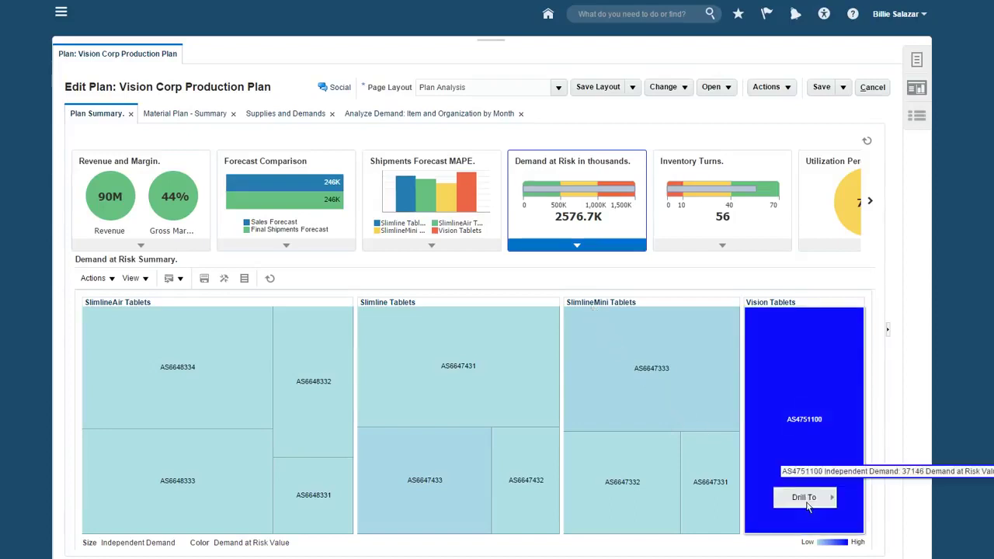
{"action": "mouse_move", "coordinate": [809, 506]}
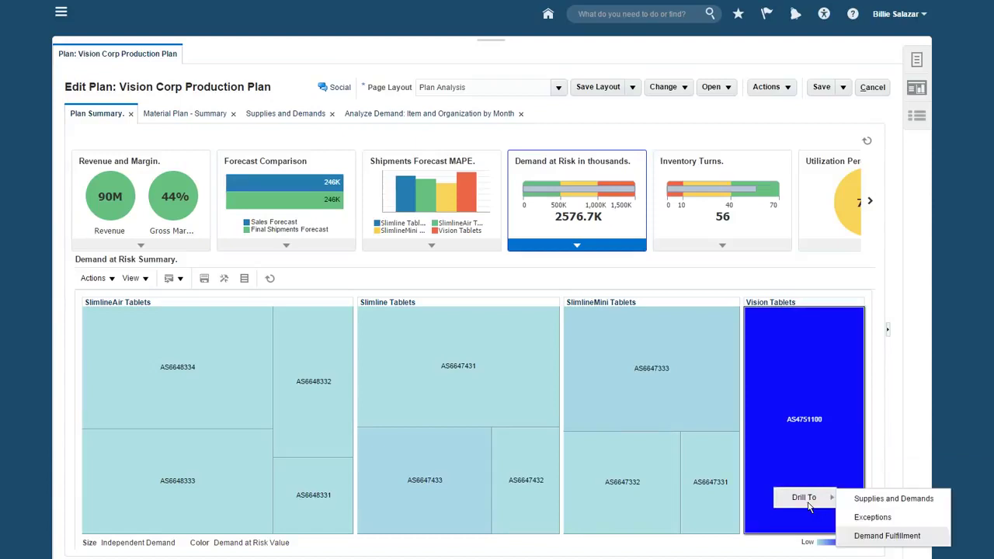
{"action": "left_click", "coordinate": [878, 538]}
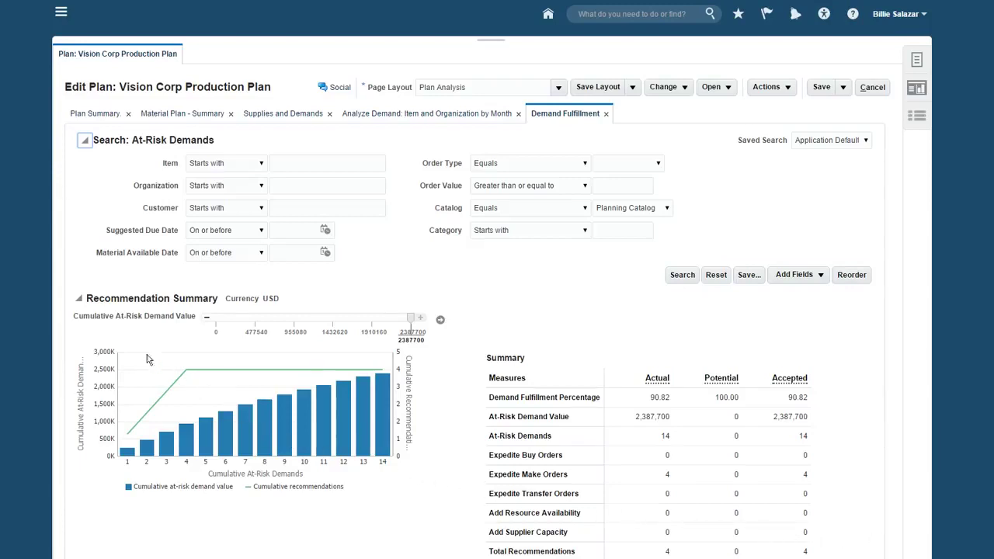
- Accept all four Expedite Make Orders recommendations for item AS4751100
{"action": "left_click", "coordinate": [79, 299]}
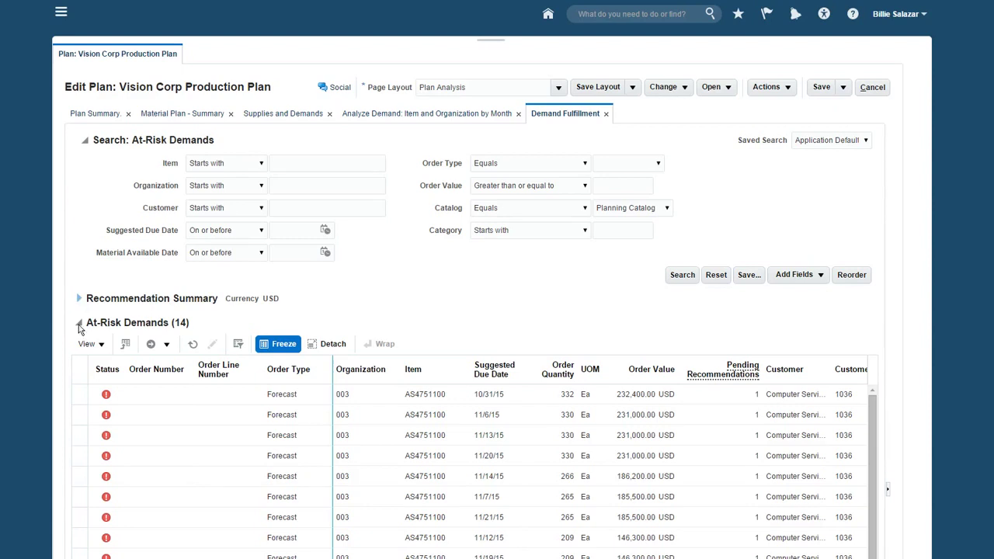
{"action": "left_click", "coordinate": [80, 322]}
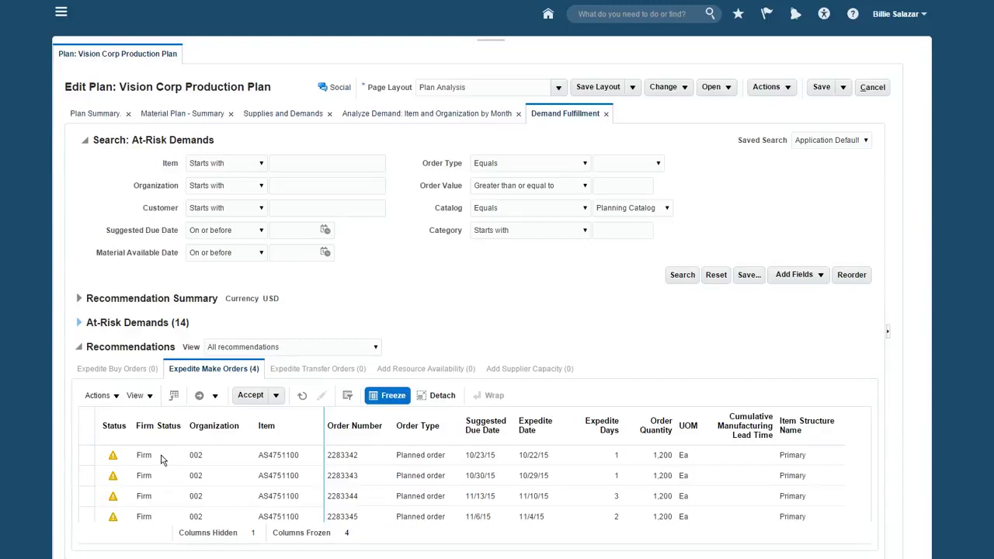
{"action": "left_click", "coordinate": [86, 429]}
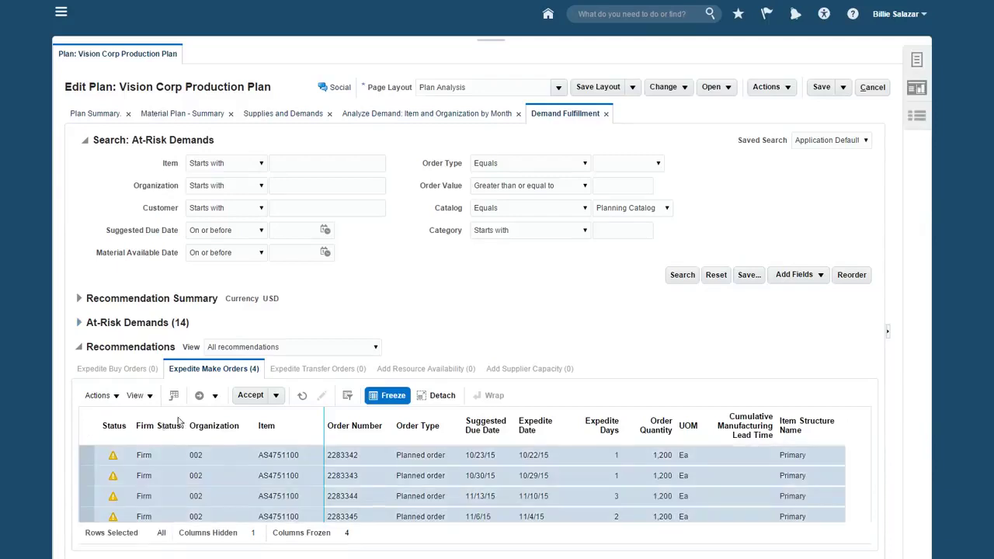
{"action": "left_click", "coordinate": [253, 397]}
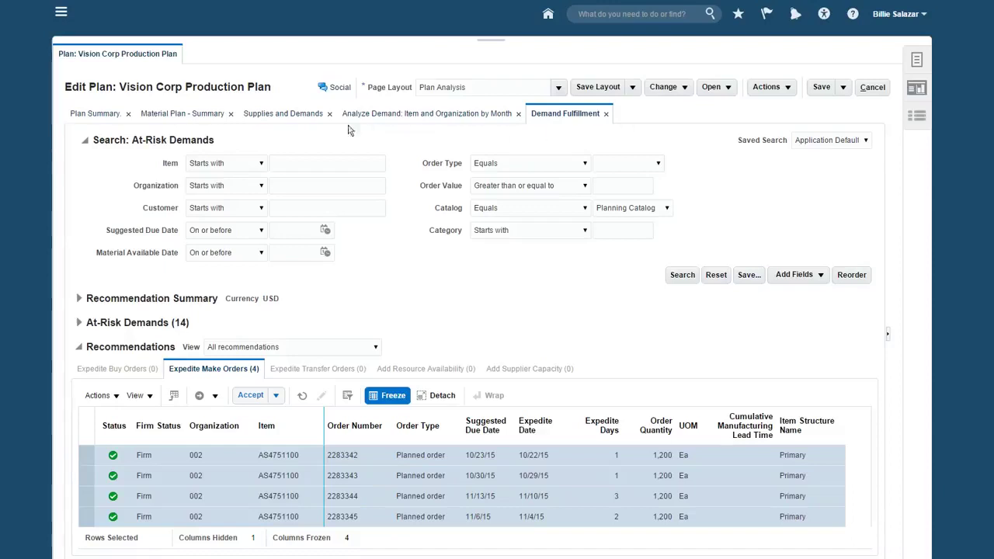
- Rerun the Vision Corp Production Plan, cutting demand at risk to 189.0K
{"action": "left_click", "coordinate": [97, 117]}
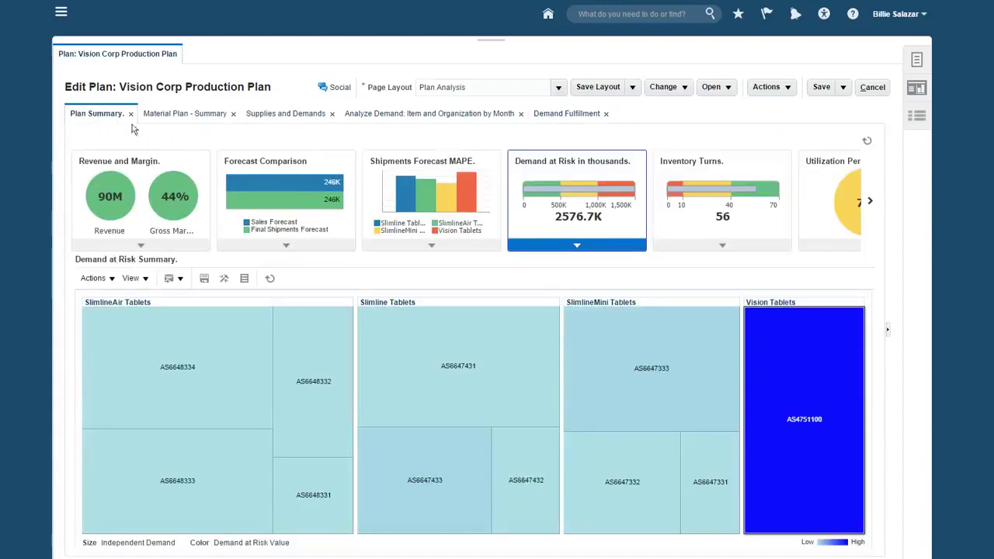
{"action": "left_click", "coordinate": [773, 89]}
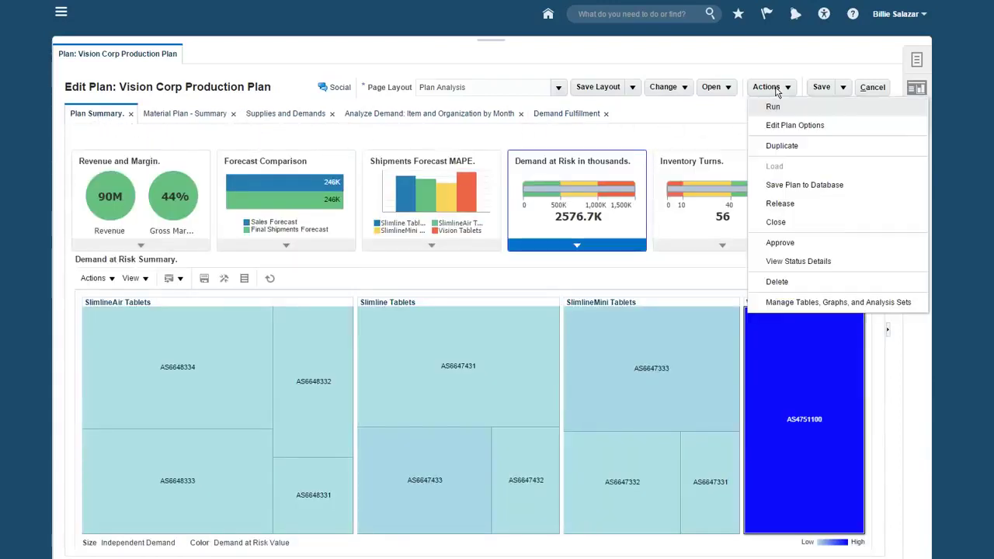
{"action": "left_click", "coordinate": [798, 261]}
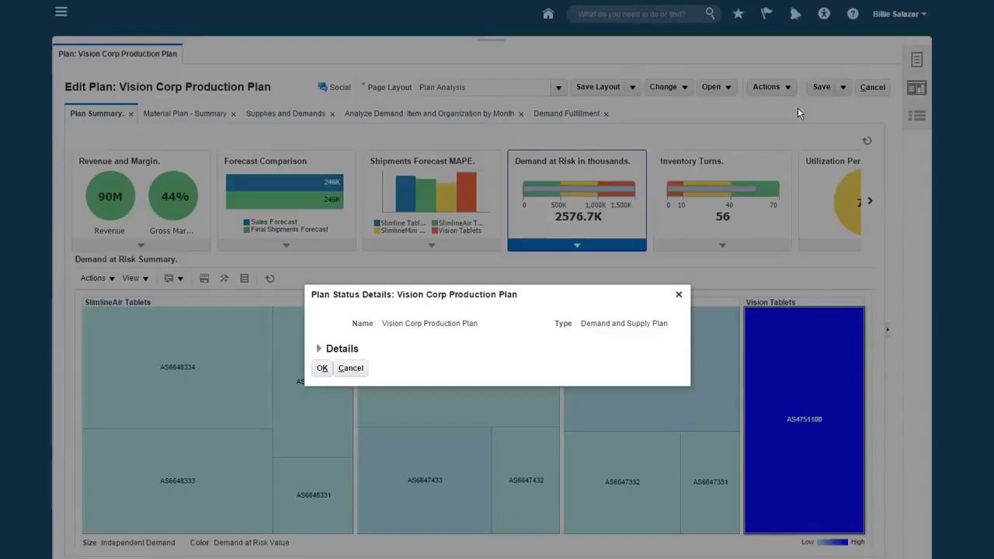
{"action": "left_click", "coordinate": [322, 370]}
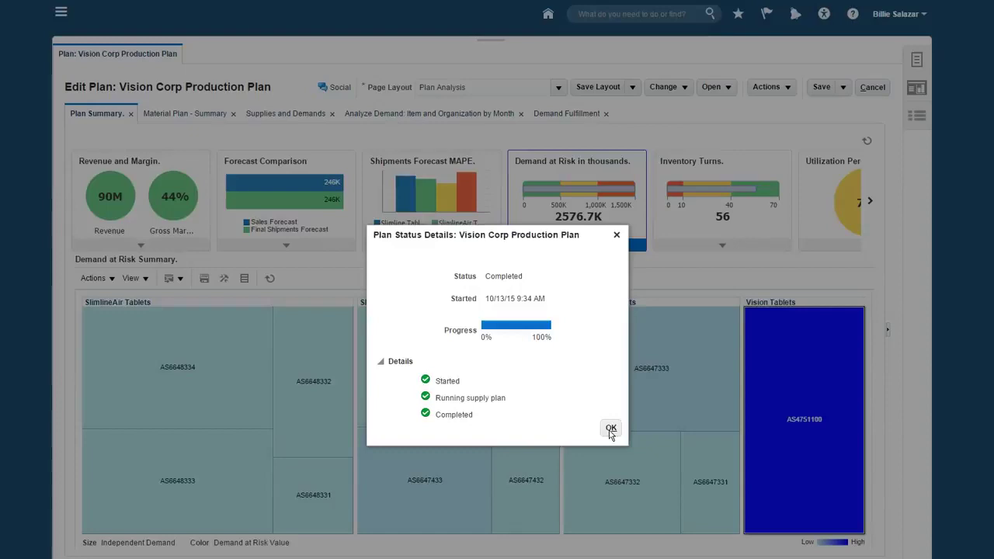
{"action": "left_click", "coordinate": [610, 432]}
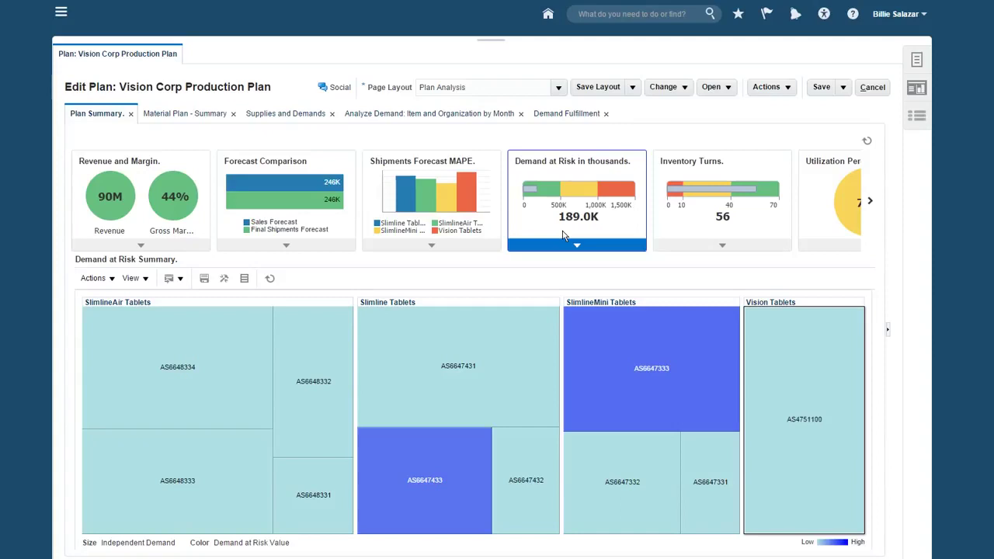
- Mark planned orders 2417281 and 2484121 for release in Supplies and Demands, then release them
{"action": "left_click", "coordinate": [274, 122]}
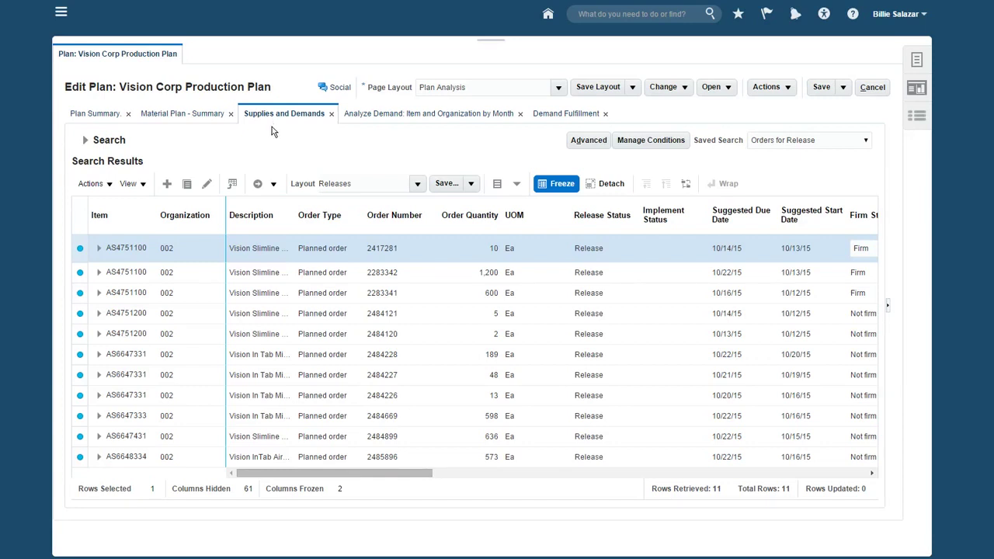
{"action": "left_click", "coordinate": [98, 316]}
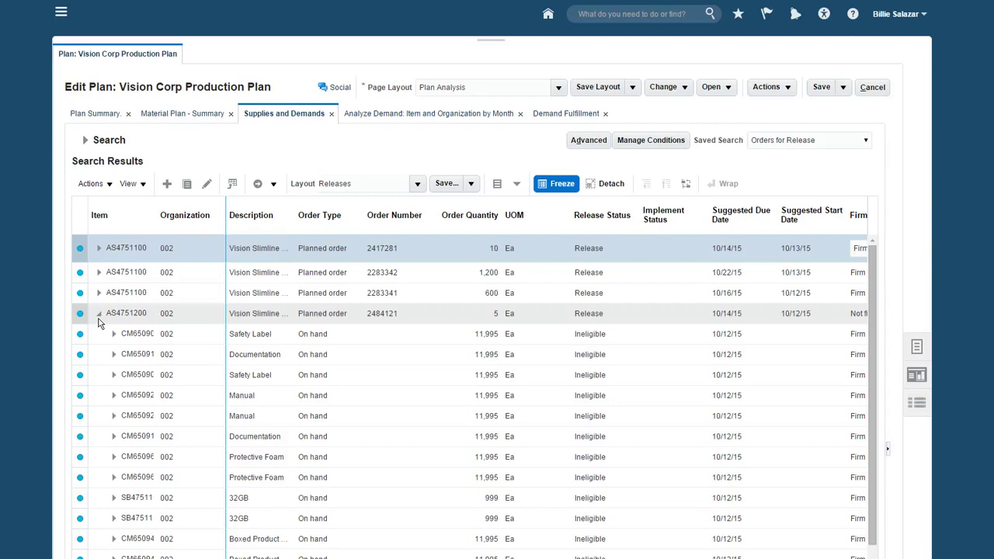
{"action": "left_click", "coordinate": [101, 322]}
{"action": "left_click", "coordinate": [103, 317], "text": "ctrl"}
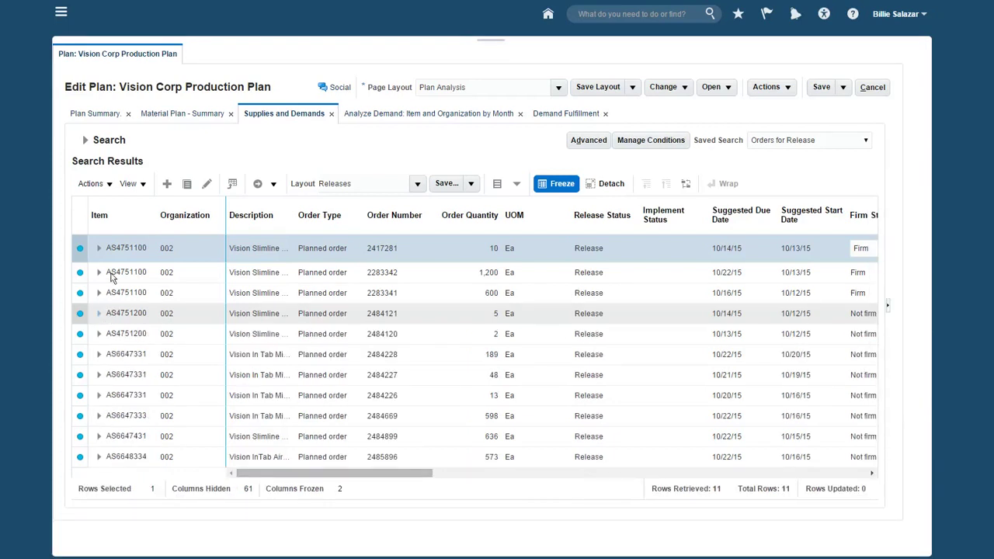
{"action": "left_click", "coordinate": [107, 186]}
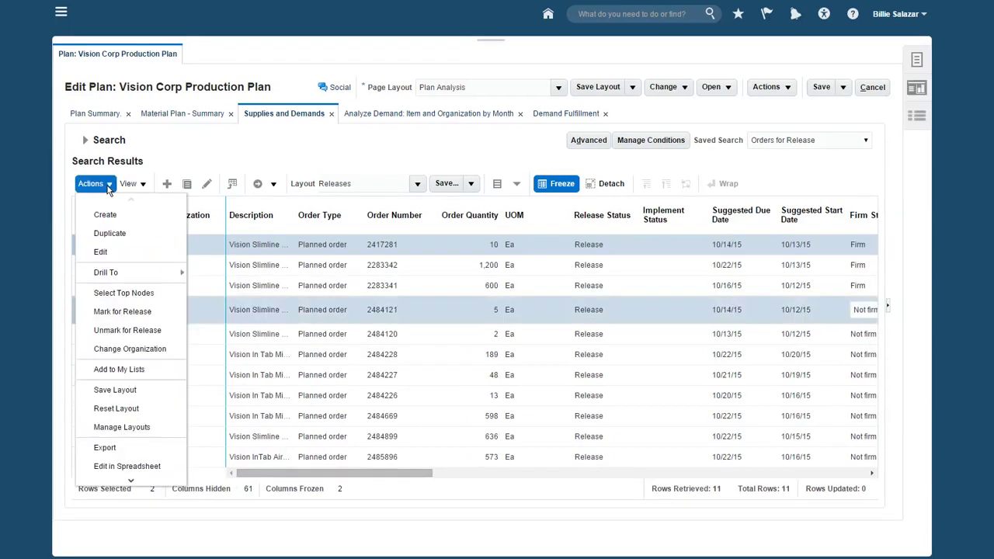
{"action": "left_click", "coordinate": [123, 312]}
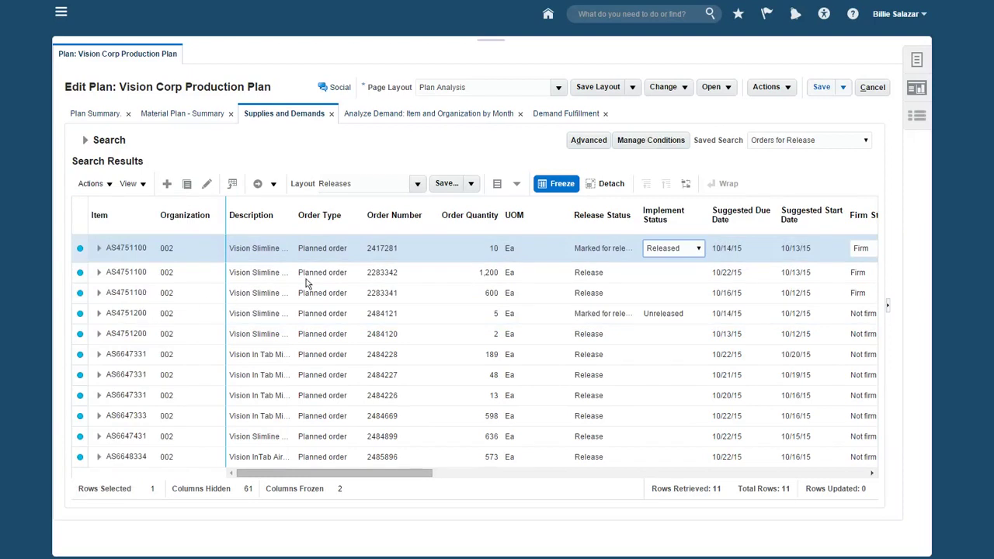
{"action": "left_click", "coordinate": [787, 87]}
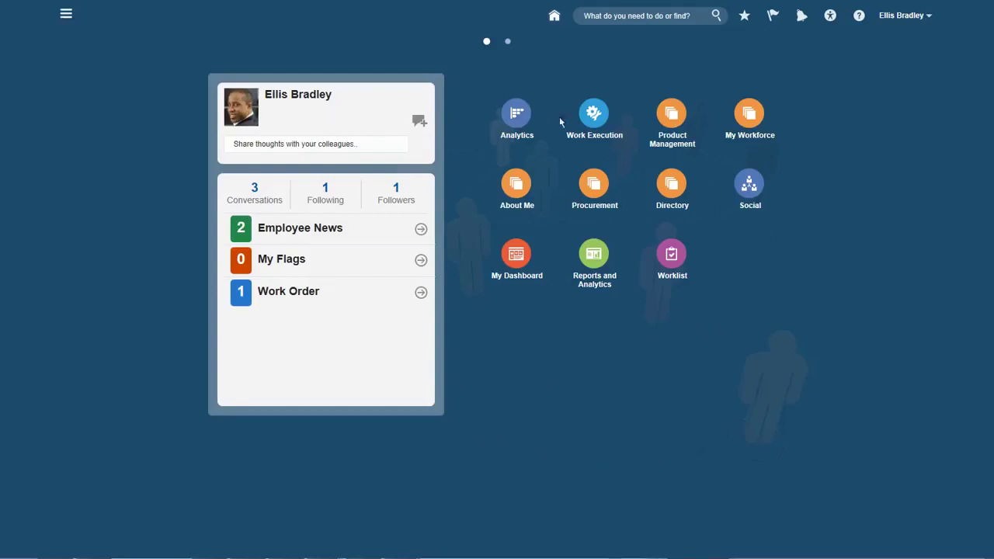
- In Work Execution, open the dispatch list of work orders Ready at their operations
{"action": "left_click", "coordinate": [594, 114]}
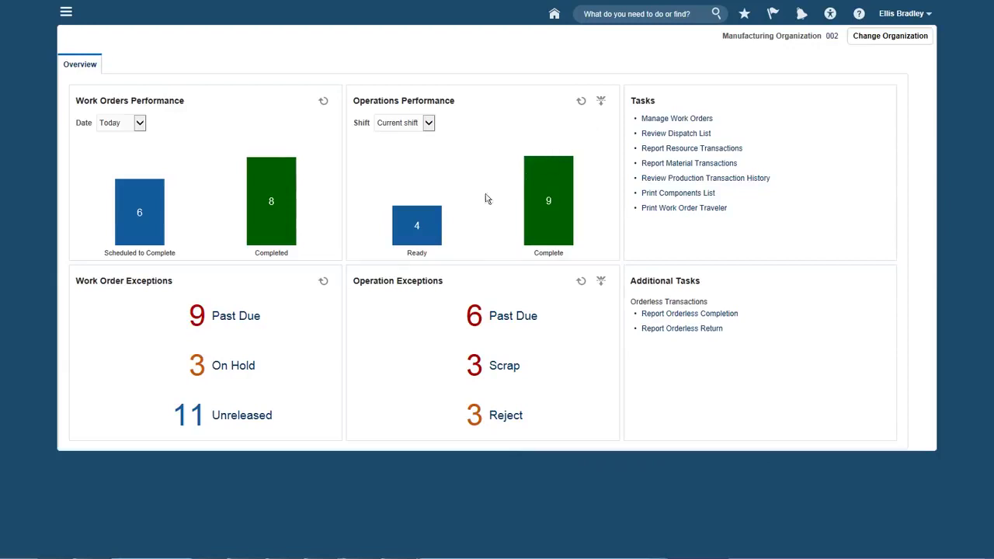
{"action": "left_click", "coordinate": [427, 225]}
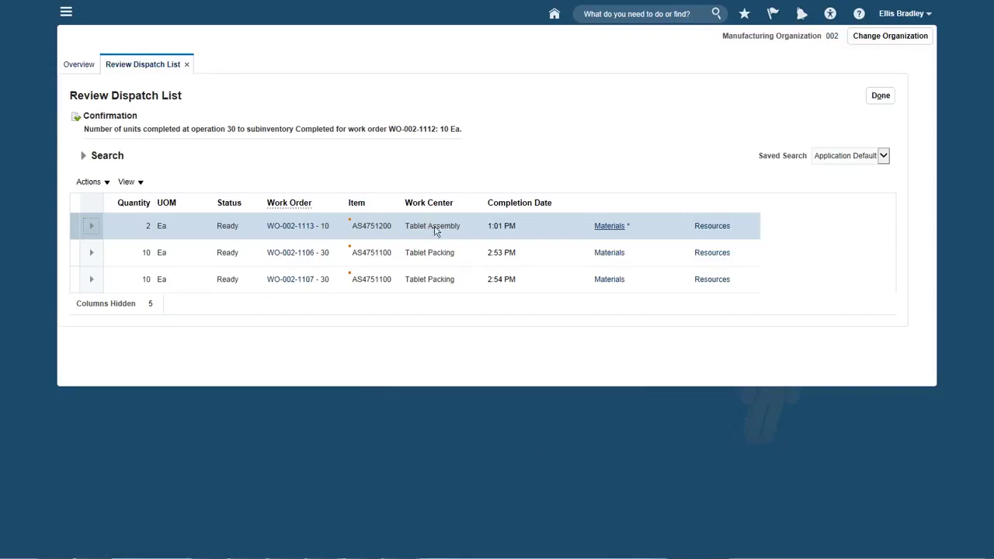
- Report materials for WO-002-1113, issuing component SB4751107 with serial SN20209
{"action": "left_click", "coordinate": [608, 226]}
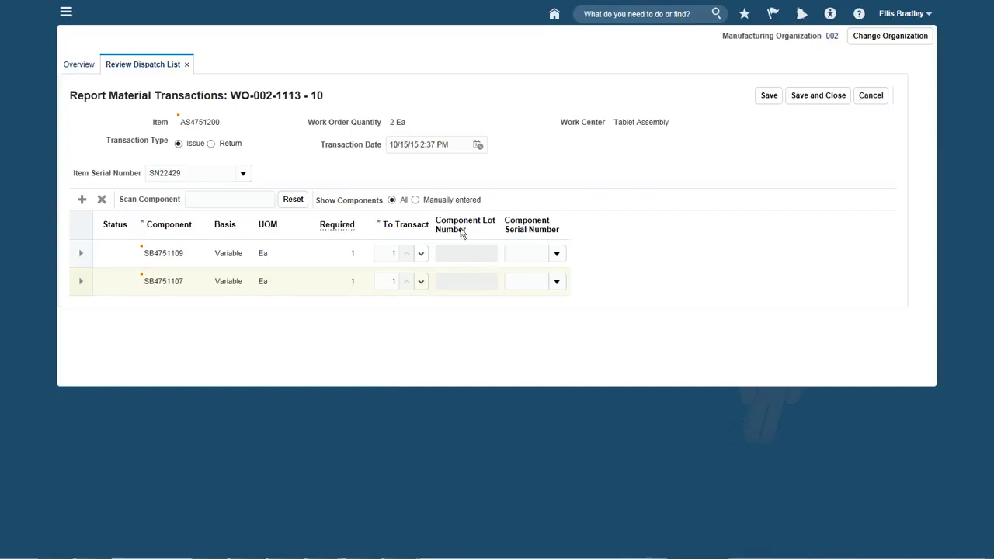
{"action": "left_click", "coordinate": [195, 199]}
{"action": "type", "text": "SB4751107"}
{"action": "key", "text": "Return"}
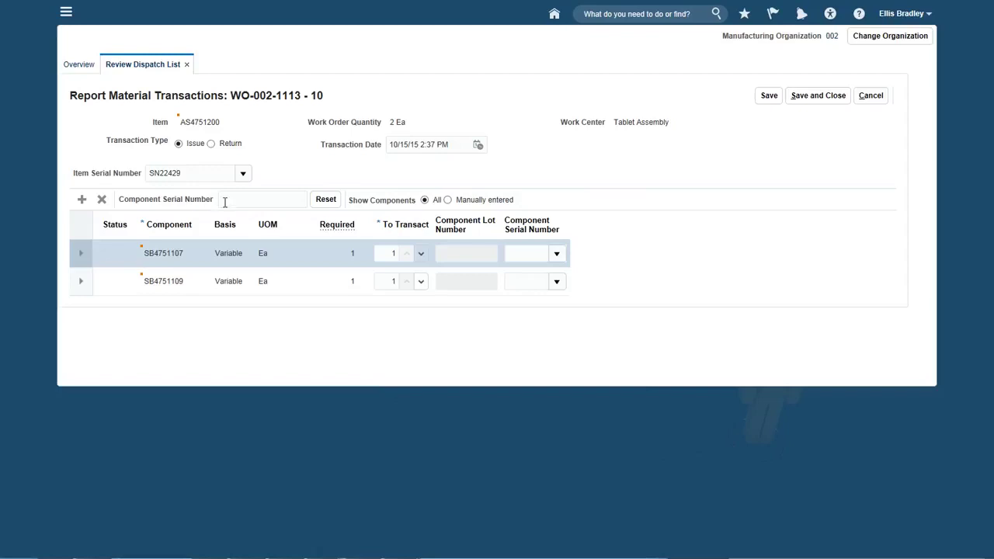
{"action": "left_click", "coordinate": [225, 202]}
{"action": "type", "text": "SN20209"}
{"action": "key", "text": "Return"}
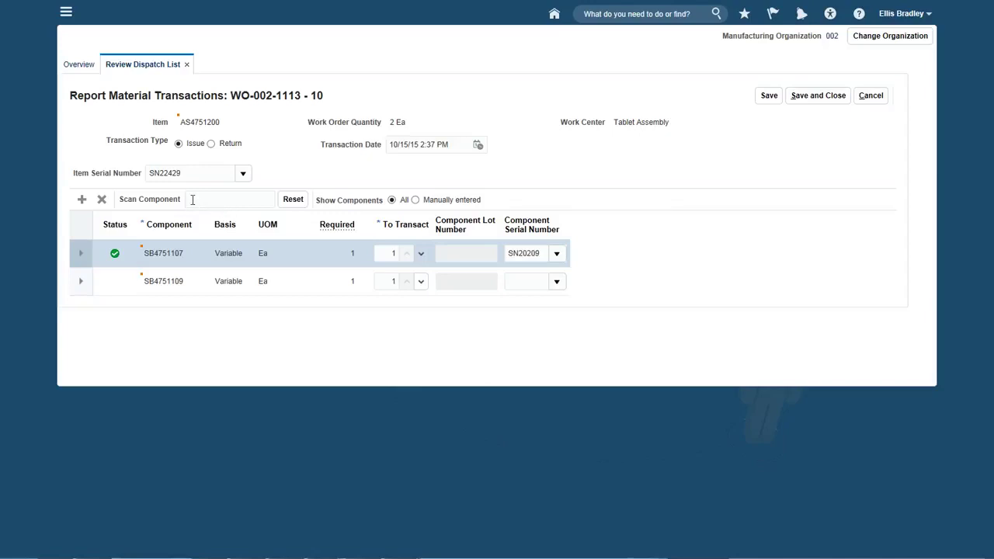
- Issue component SB4751109 with serial SN20700 for unit SN22429
{"action": "left_click", "coordinate": [193, 200]}
{"action": "type", "text": "SB4751109"}
{"action": "key", "text": "Return"}
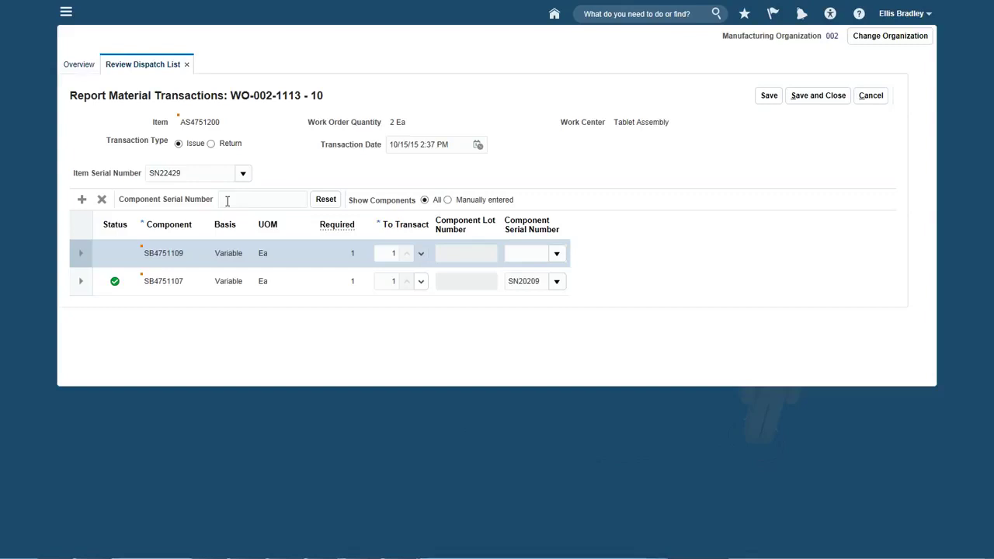
{"action": "type", "text": "SN20700"}
{"action": "key", "text": "Return"}
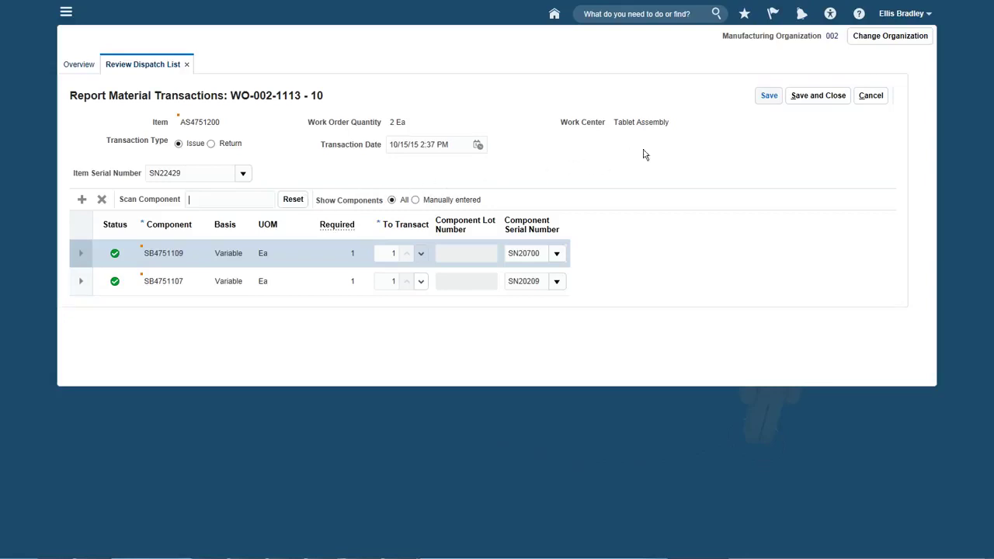
{"action": "left_click", "coordinate": [768, 96]}
- Switch to unit SN22430 and issue component SB4751107 with serial SN20211
{"action": "left_click", "coordinate": [243, 175]}
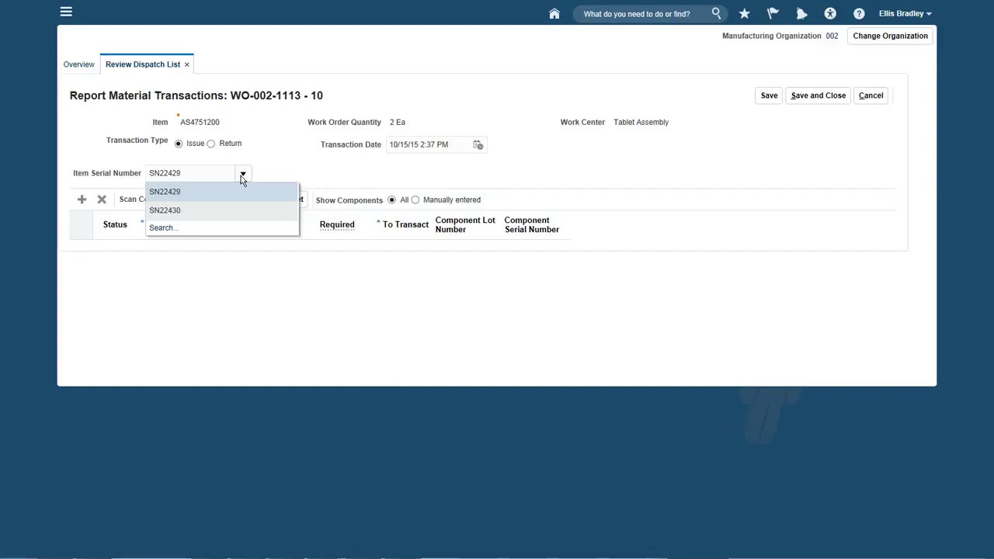
{"action": "left_click", "coordinate": [163, 212]}
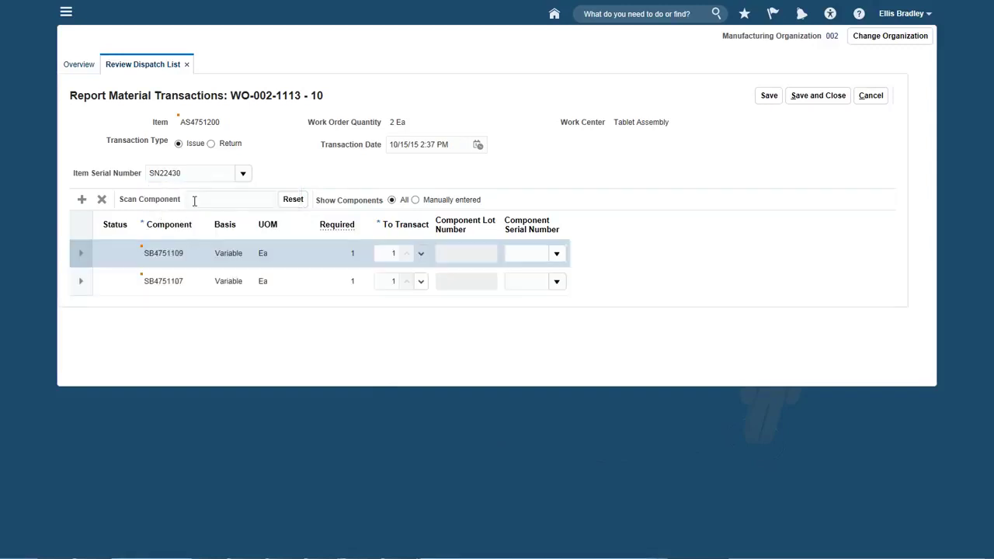
{"action": "left_click", "coordinate": [194, 201]}
{"action": "type", "text": "SB4751107"}
{"action": "key", "text": "Return"}
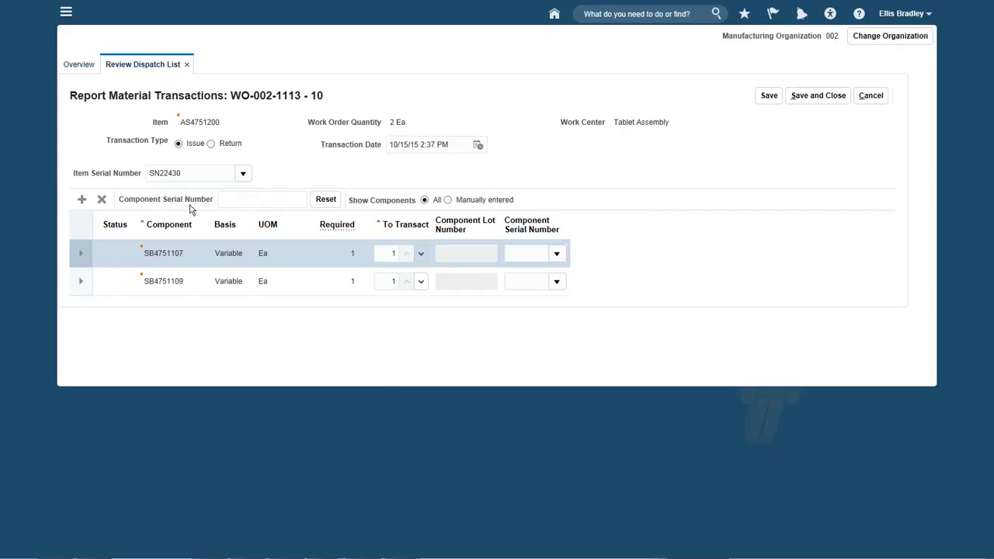
{"action": "type", "text": "SN20211"}
{"action": "key", "text": "Return"}
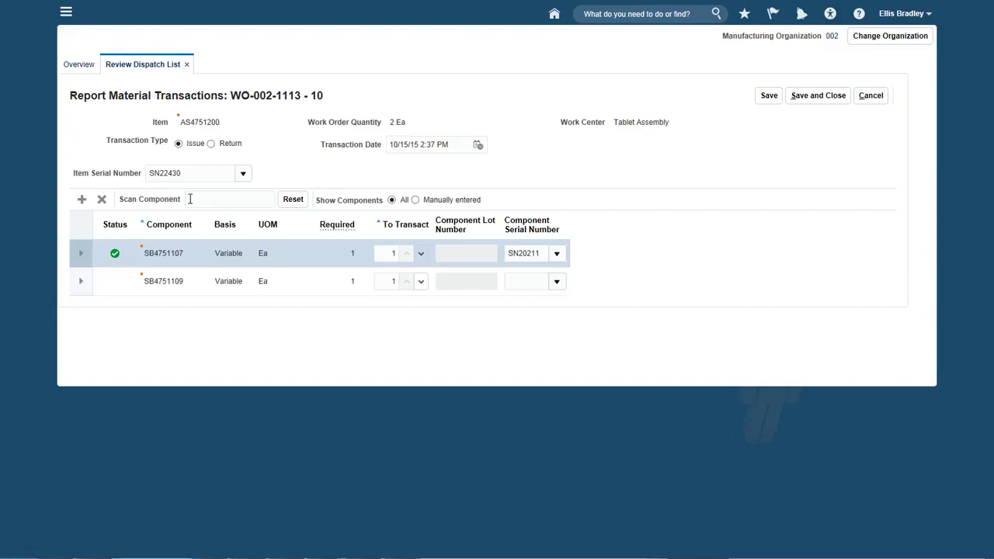
- Issue component SB4751109 with serial SN20707 and save the material transactions
{"action": "type", "text": "SB4751109"}
{"action": "key", "text": "Return"}
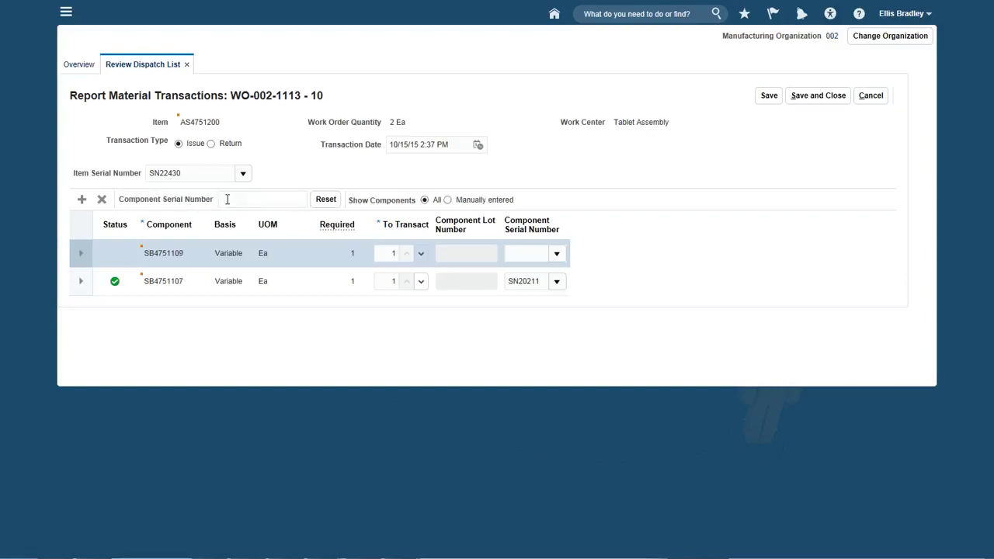
{"action": "left_click", "coordinate": [228, 199]}
{"action": "type", "text": "SN20707"}
{"action": "key", "text": "Return"}
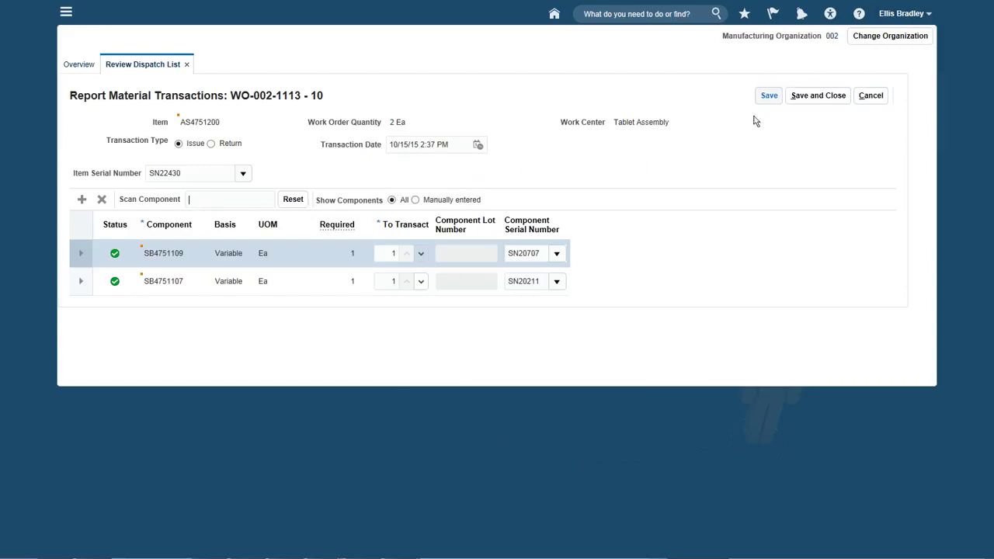
{"action": "left_click", "coordinate": [769, 97]}
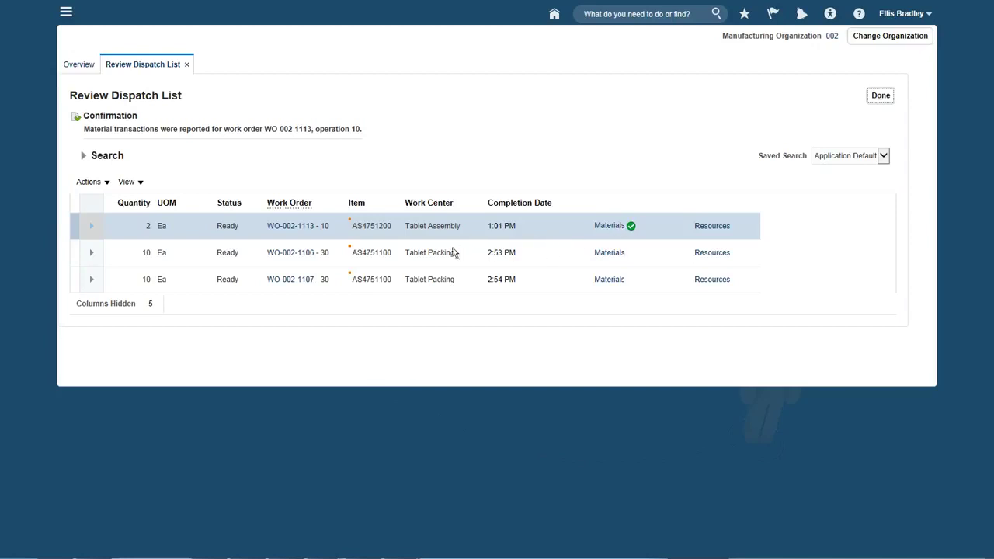
- Mark units SN22429 and SN22430 of WO-002-1113 complete and quick-complete operation 10
{"action": "left_click", "coordinate": [92, 231]}
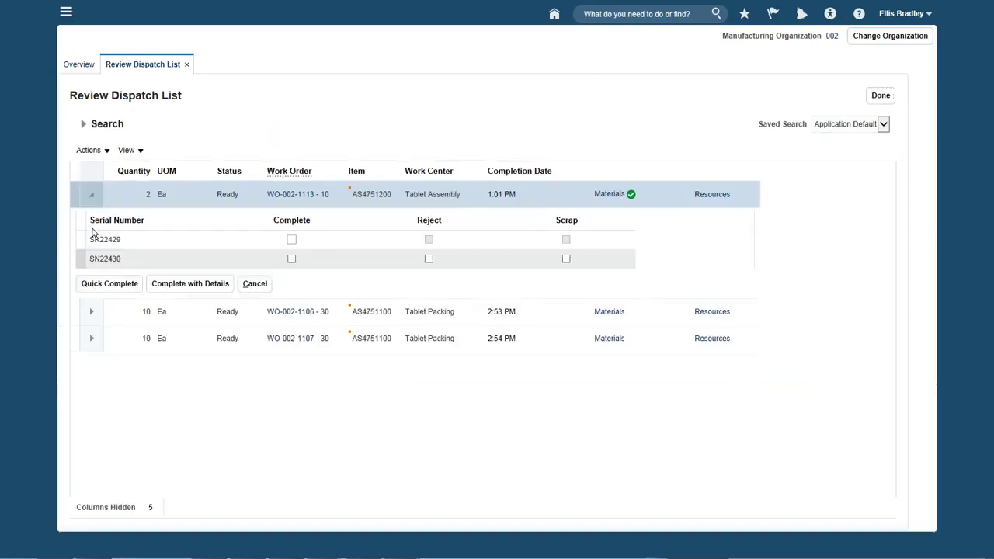
{"action": "left_click", "coordinate": [291, 241]}
{"action": "left_click", "coordinate": [291, 259]}
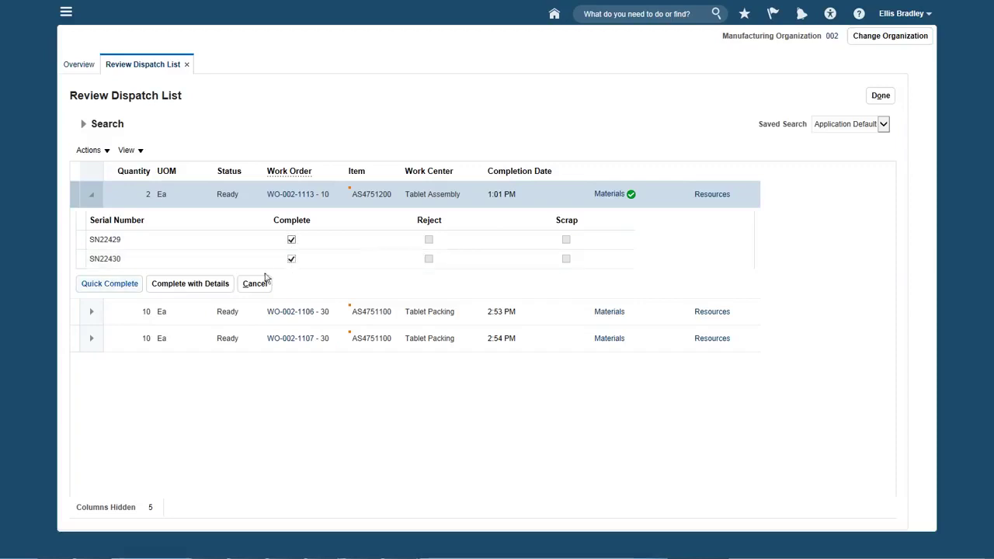
{"action": "left_click", "coordinate": [105, 287]}
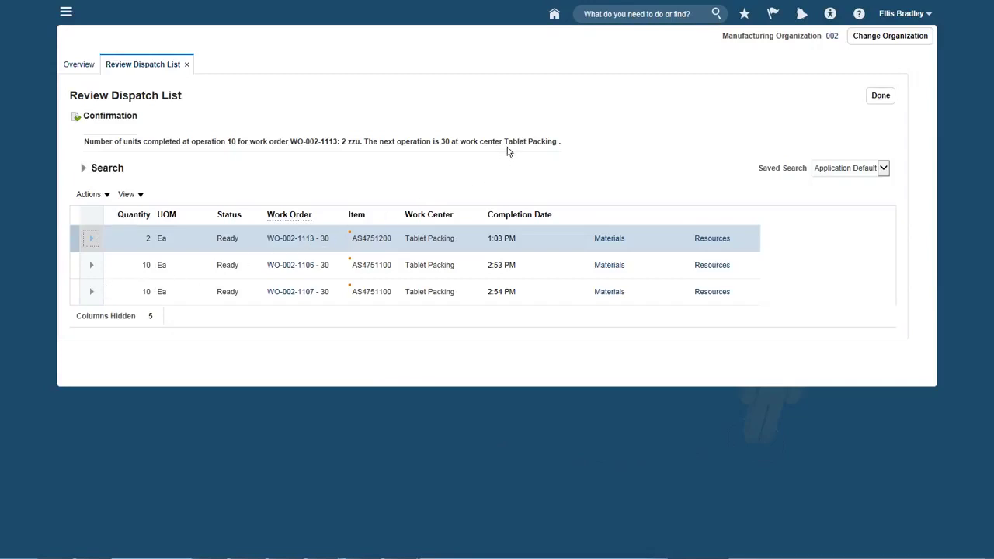
- Return to the home springboard and open Cost Accounting from the Costing group
{"action": "left_click", "coordinate": [553, 16]}
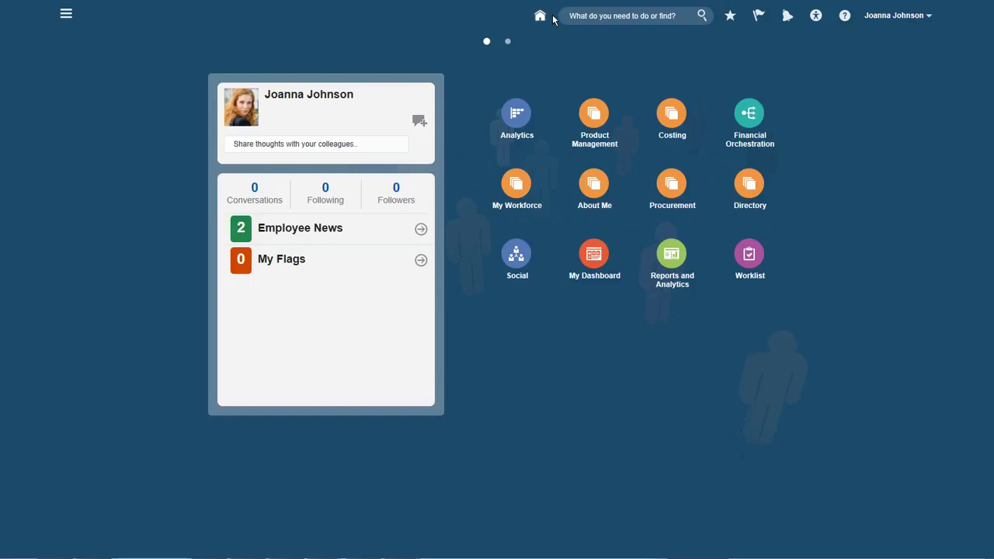
{"action": "left_click", "coordinate": [669, 117]}
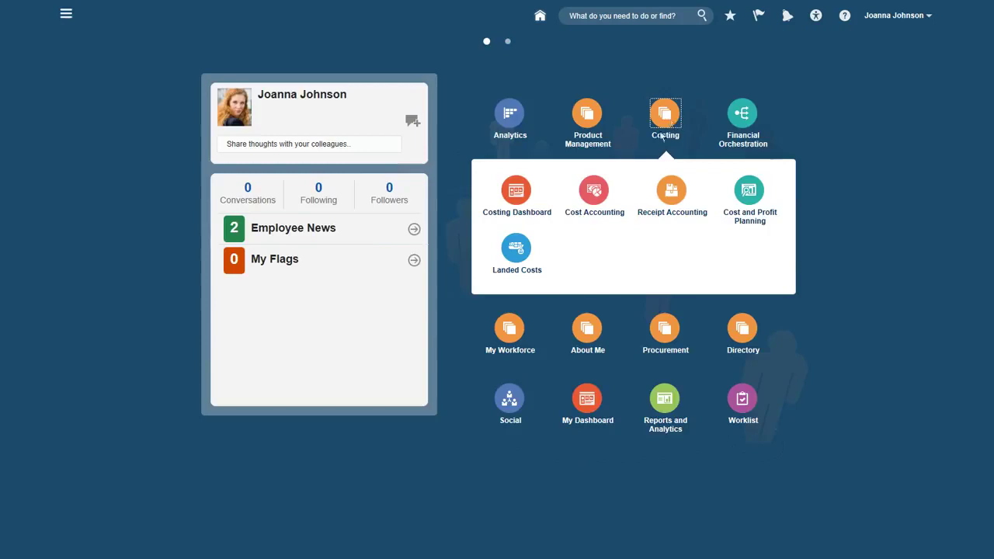
{"action": "left_click", "coordinate": [595, 196]}
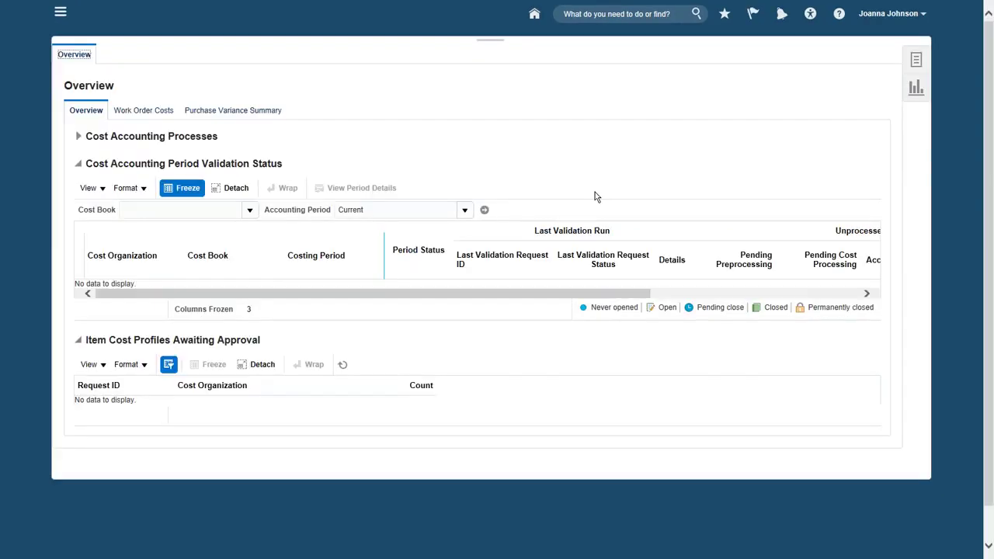
- Search Review Work Order Costs for WO-002-1000 and expand its Work Order Cost Analysis (778.00 USD)
{"action": "left_click", "coordinate": [916, 62]}
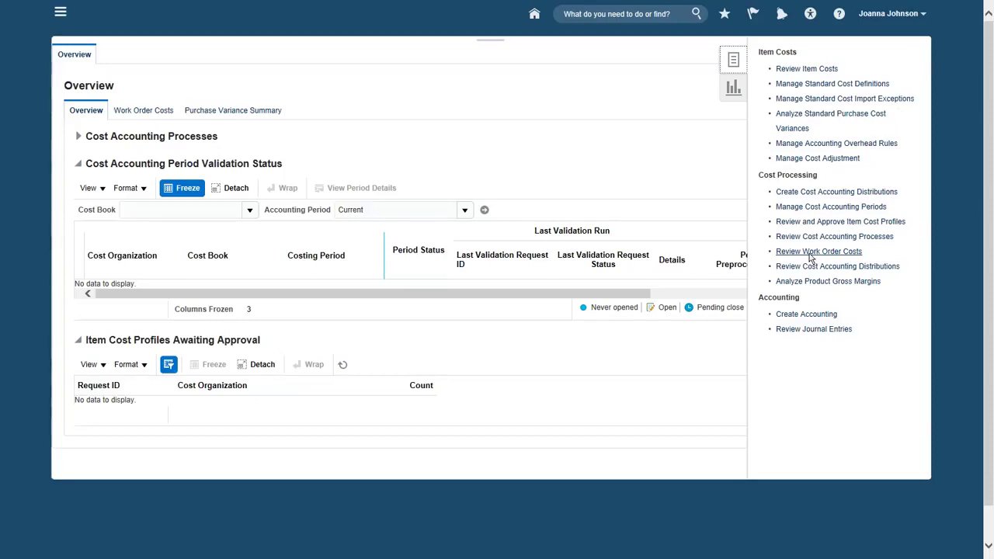
{"action": "left_click", "coordinate": [810, 251]}
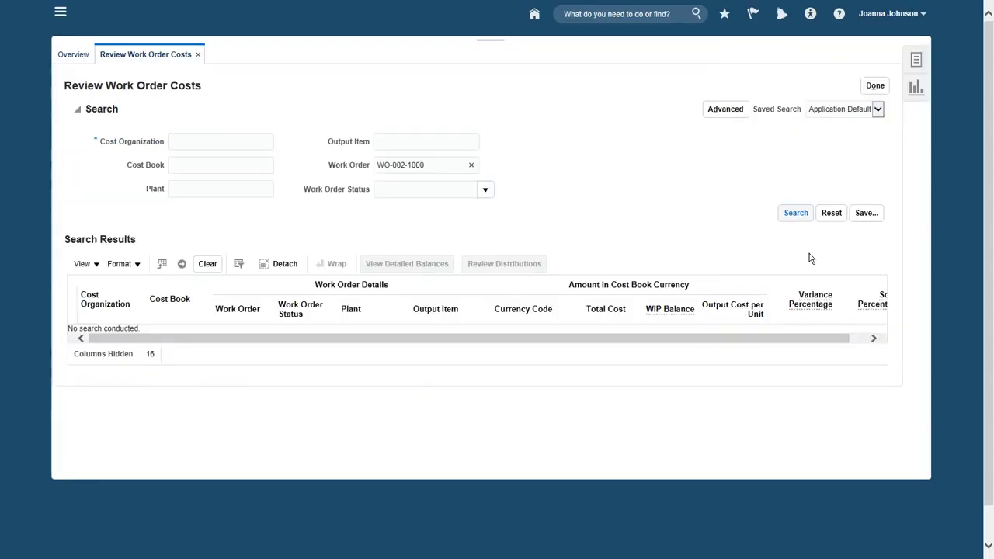
{"action": "left_click", "coordinate": [798, 216]}
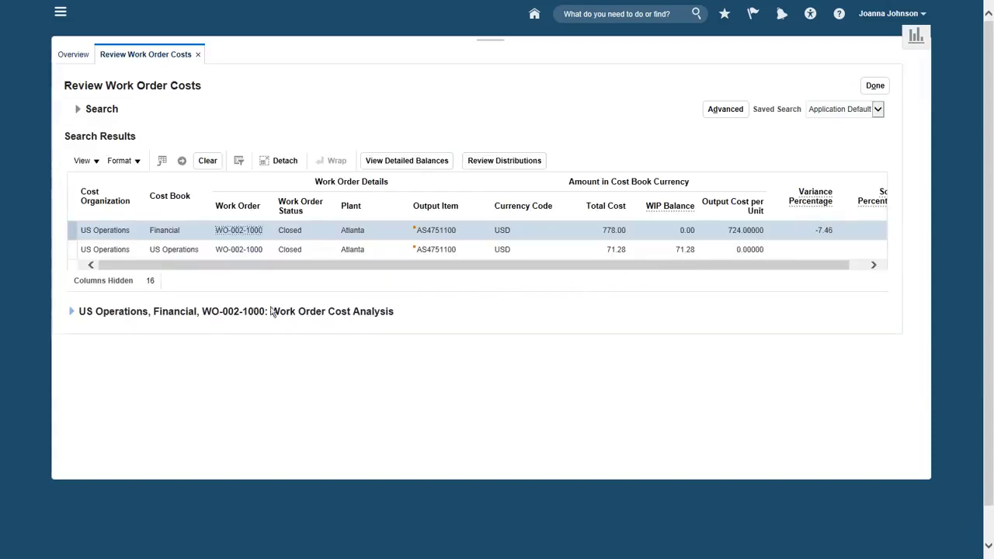
{"action": "left_click", "coordinate": [72, 312]}
{"action": "scroll", "coordinate": [73, 318], "scroll_direction": "down", "scroll_amount": 1}
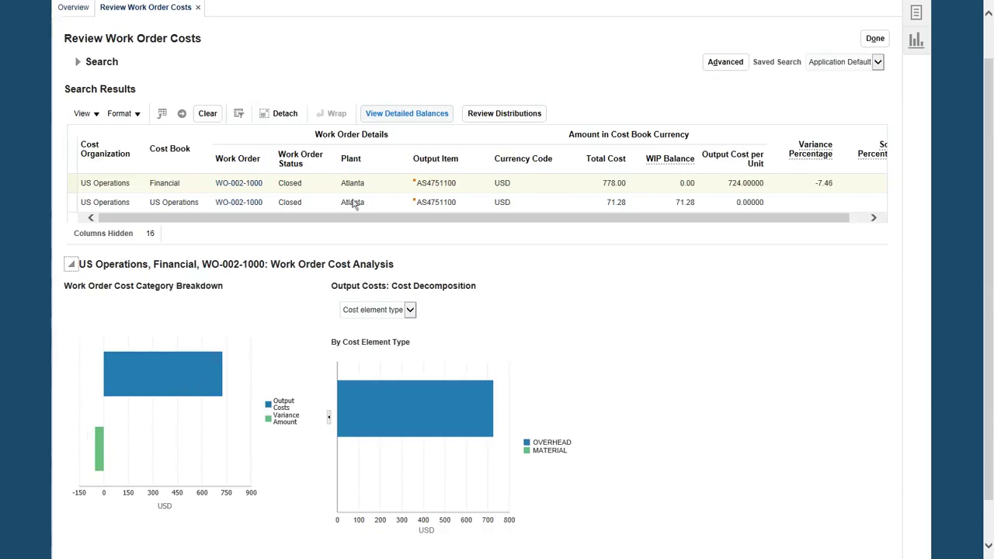
- Open the Financial cost book's detailed balances and expand Total Input Costs through Operation 10 (358.00 USD)
{"action": "left_click", "coordinate": [404, 115]}
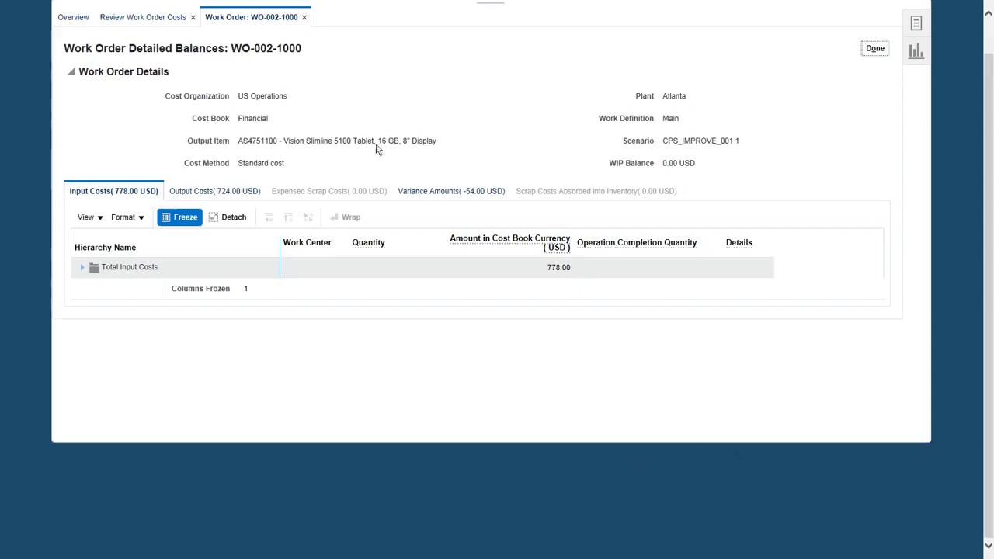
{"action": "left_click", "coordinate": [83, 267]}
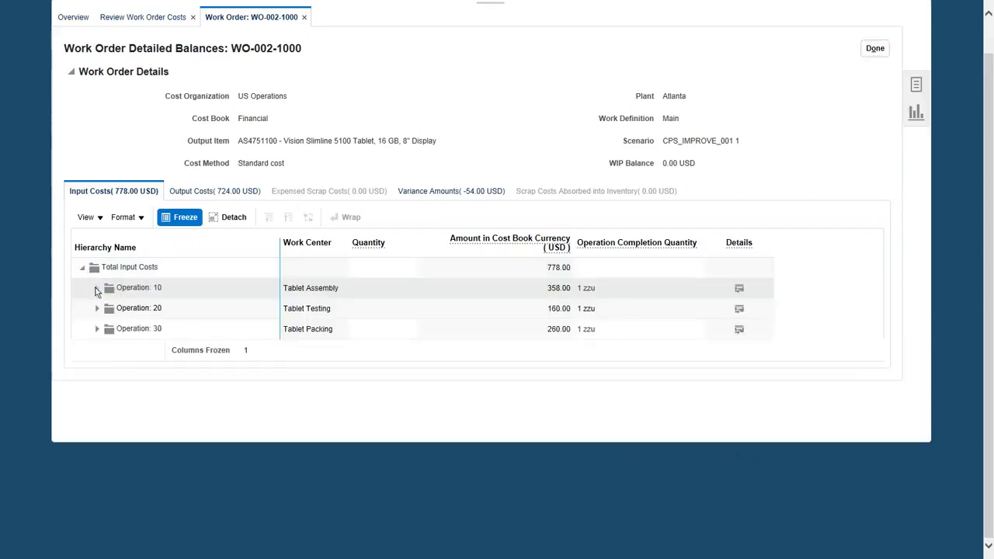
{"action": "left_click", "coordinate": [97, 288]}
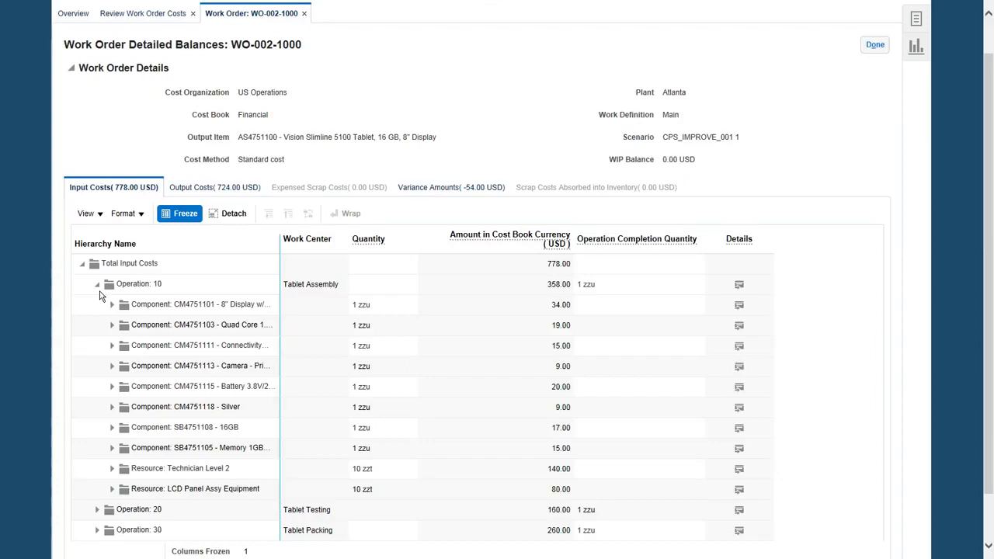